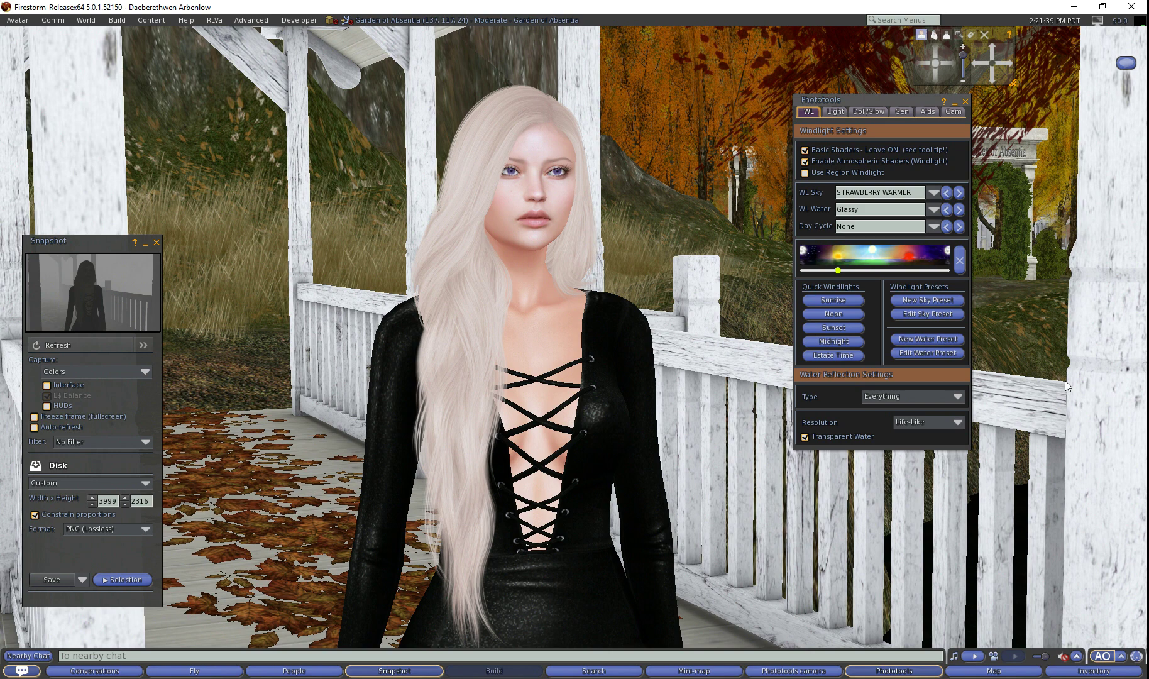
# Store the avatar close-up as a camera view in Phototools and recall it to confirm
pyautogui.click(8, 217)
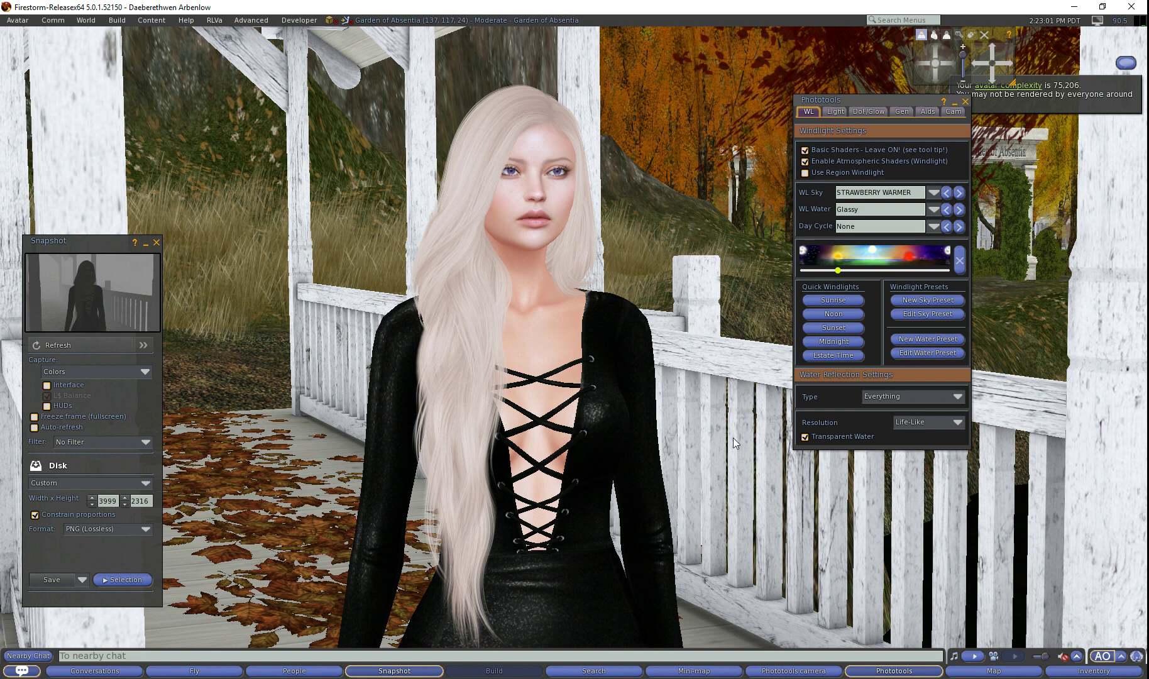
pyautogui.click(785, 675)
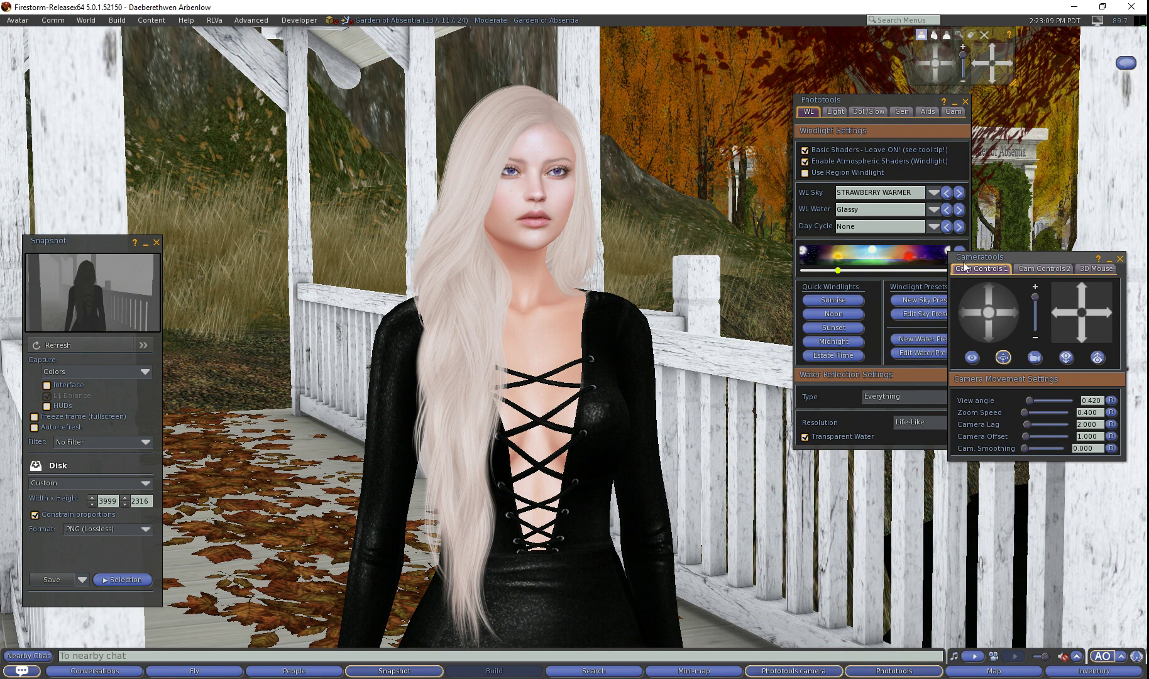
pyautogui.click(1067, 357)
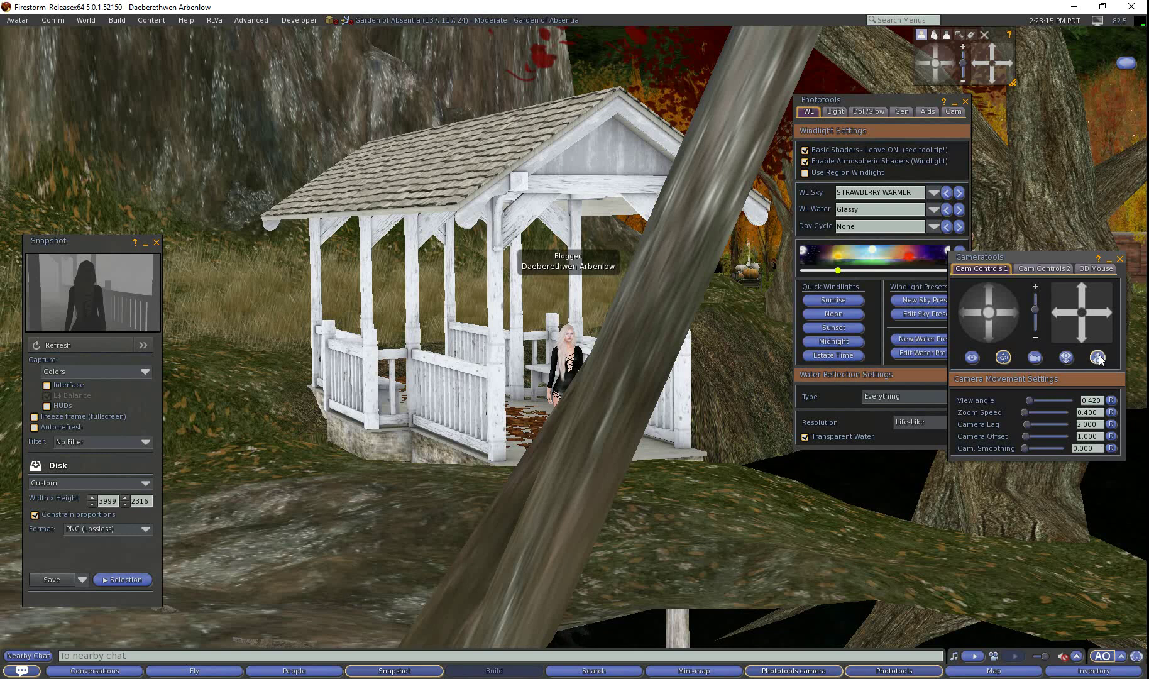
pyautogui.click(1098, 358)
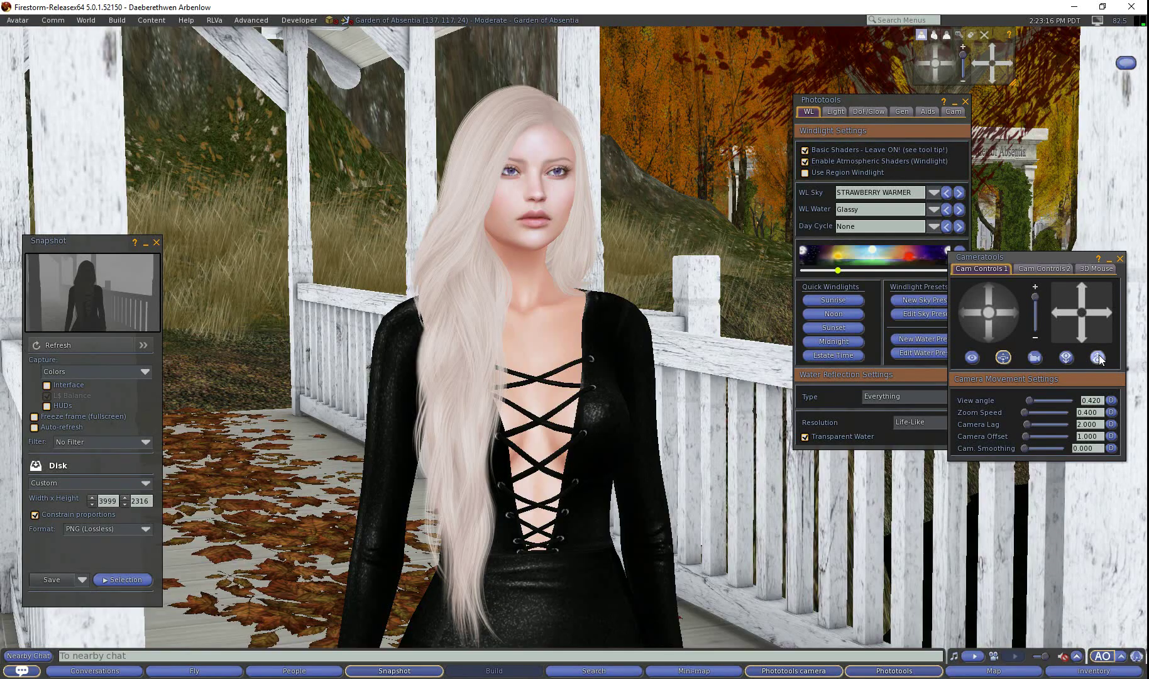
pyautogui.click(1119, 259)
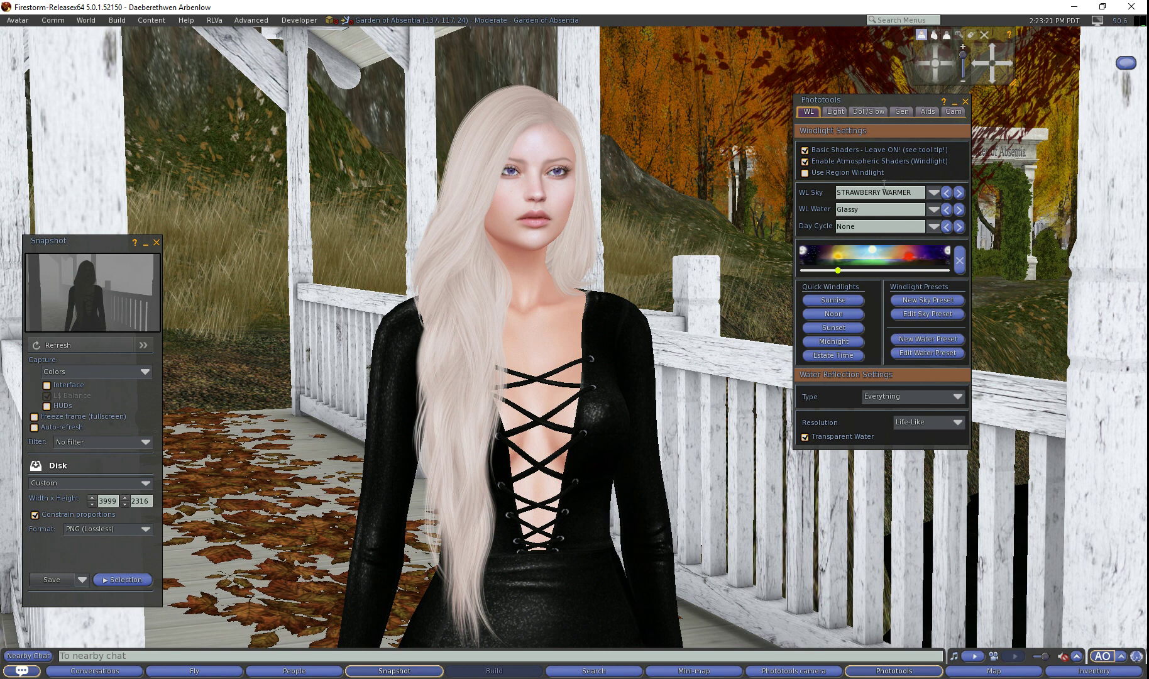
# Apply the Naminaeko Unicorn Skies v.2 sky preset and slide the sun later in the day
pyautogui.click(832, 114)
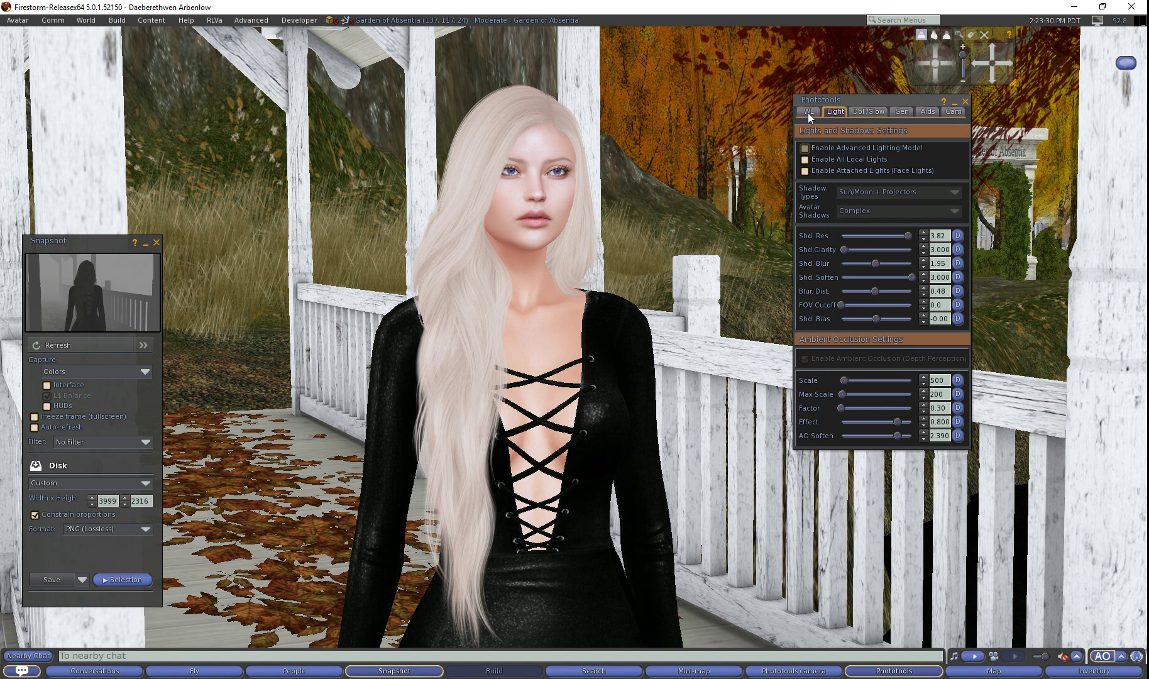
pyautogui.click(807, 111)
pyautogui.click(933, 193)
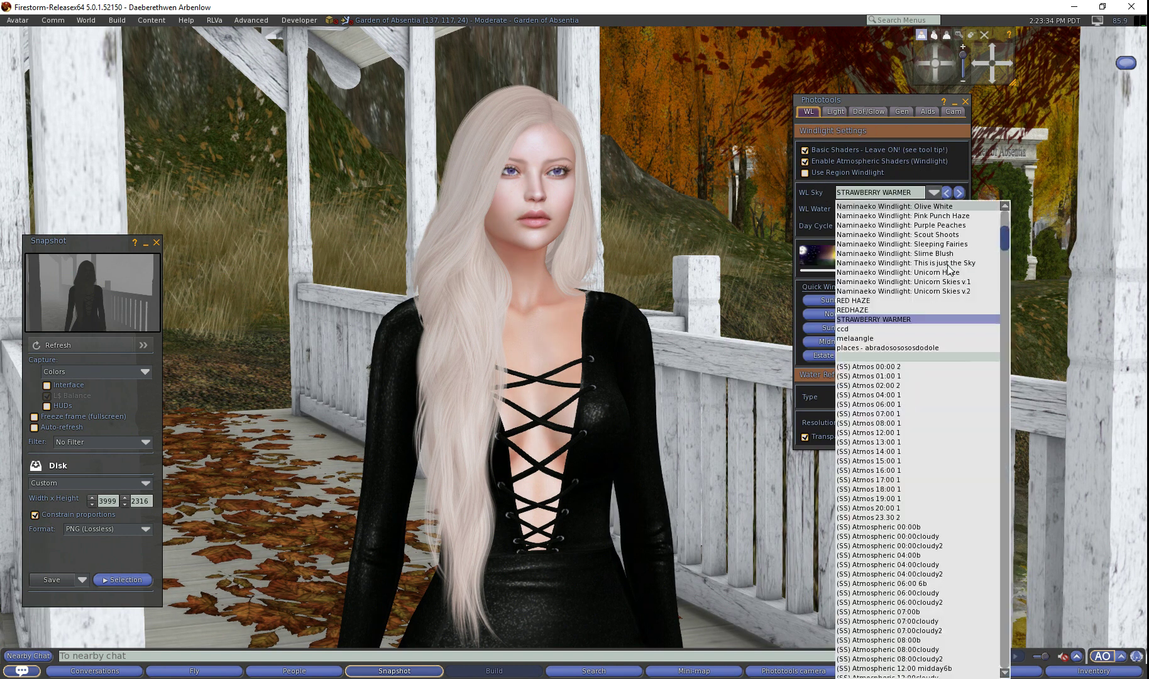
pyautogui.click(938, 292)
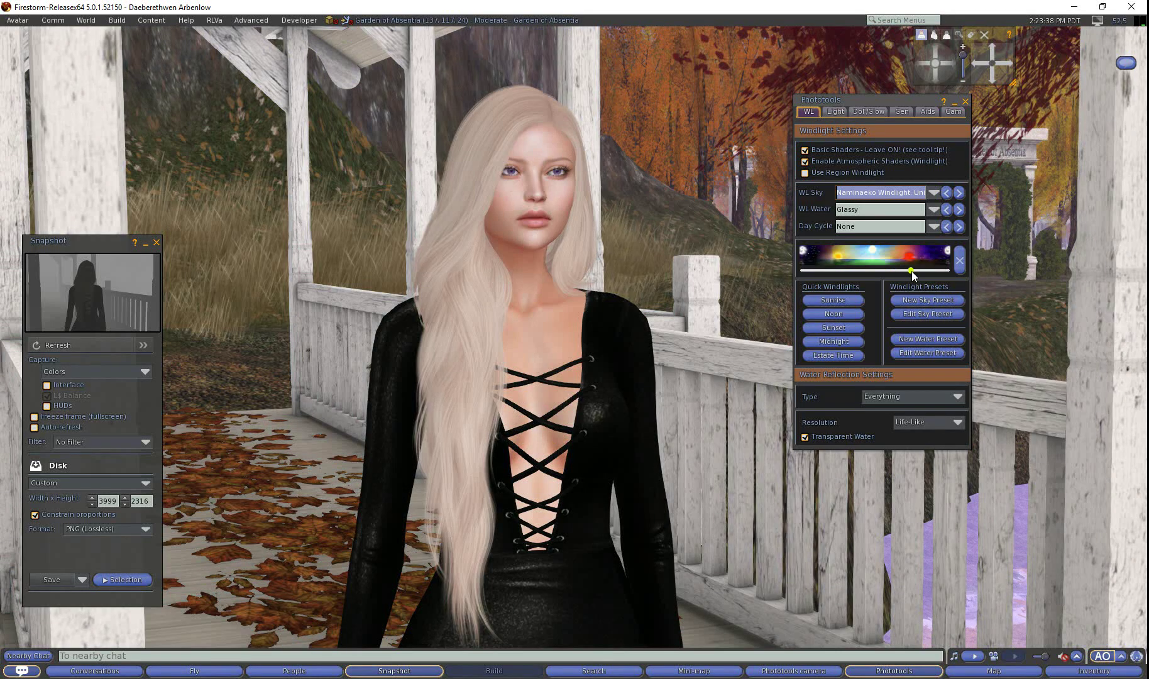
pyautogui.moveTo(911, 271); pyautogui.dragTo(920, 271)
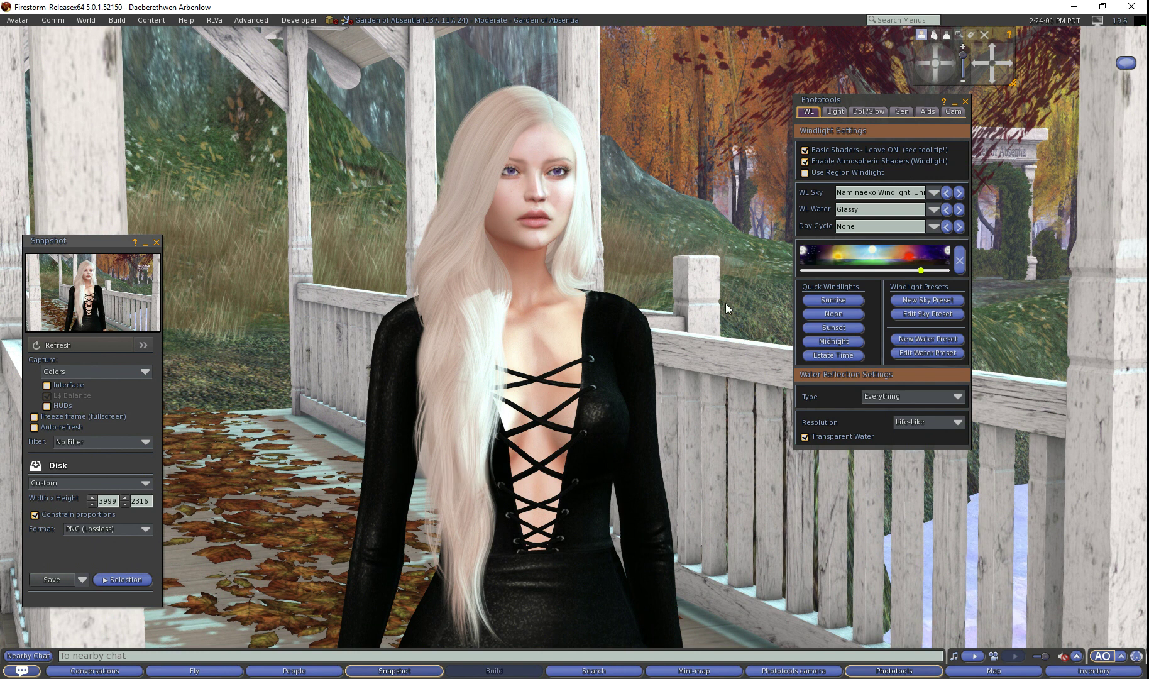
# Replace the WL Sky preset with Depth Map by entering 'depth' in the sky field
pyautogui.click(877, 190)
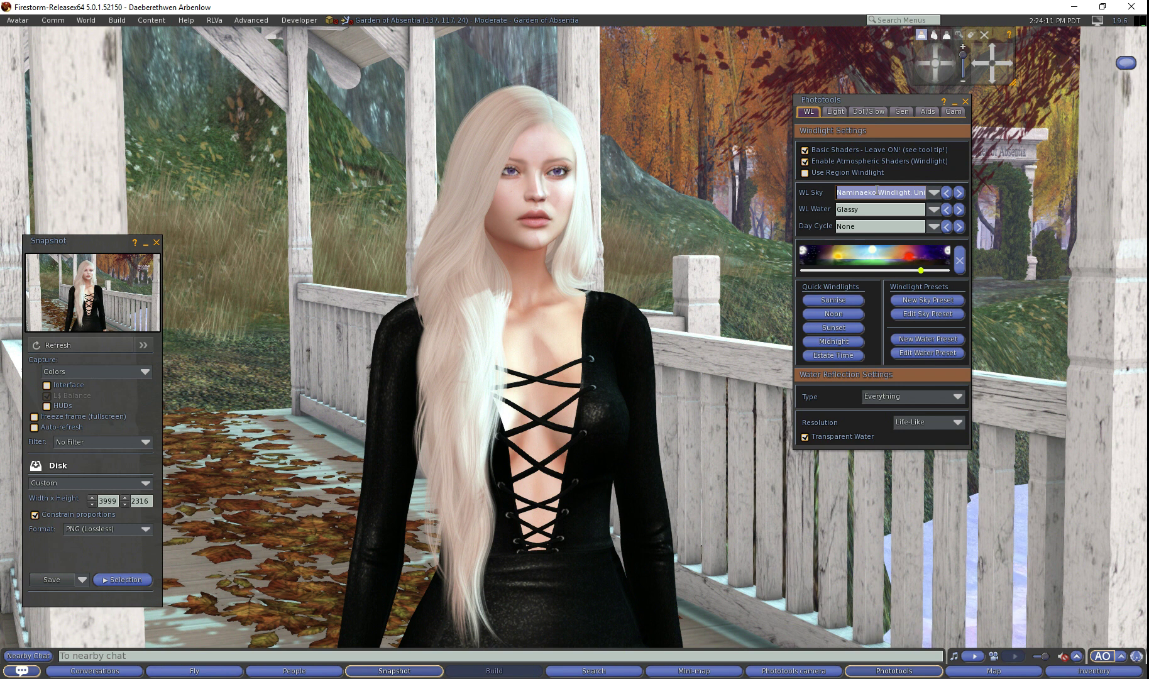
pyautogui.write('depth (Depth Map')
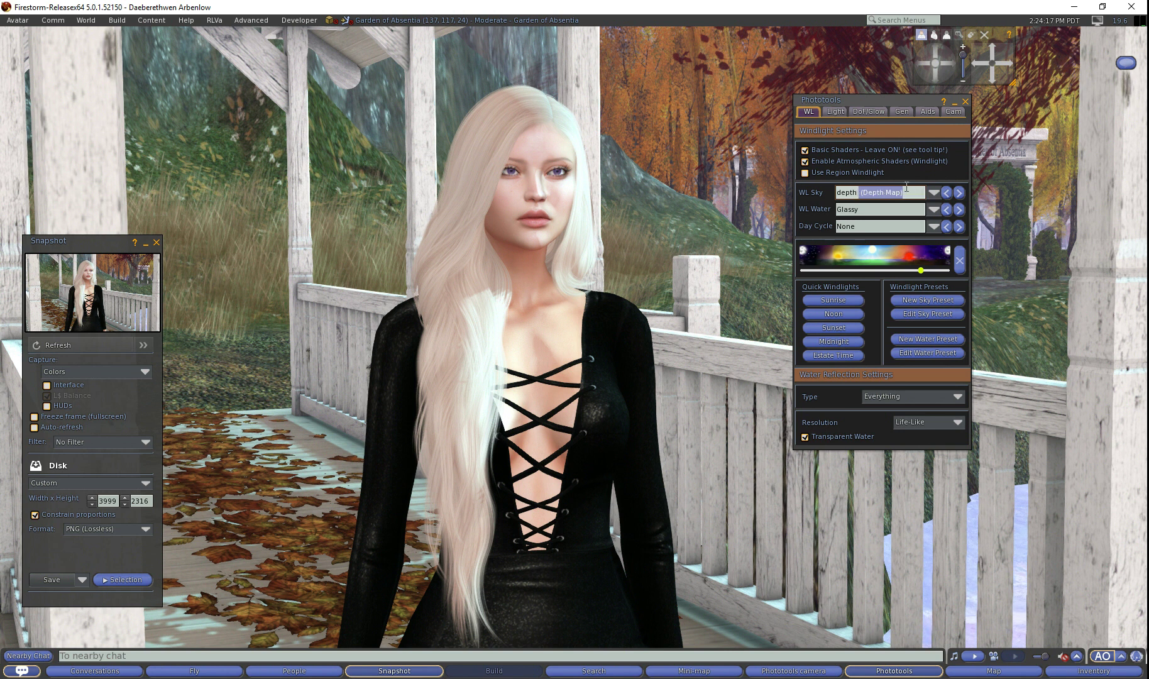
pyautogui.press('Return')
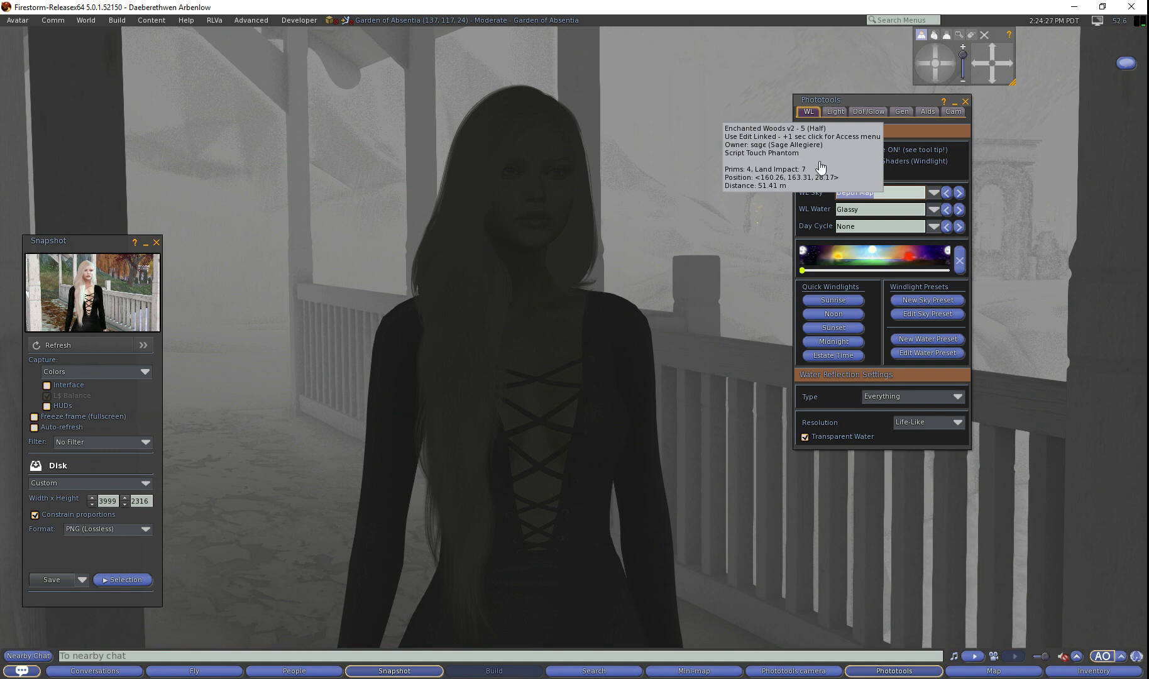
# Uncheck Enable Advanced Lighting Model on the Phototools Light tab
pyautogui.click(839, 111)
pyautogui.click(804, 149)
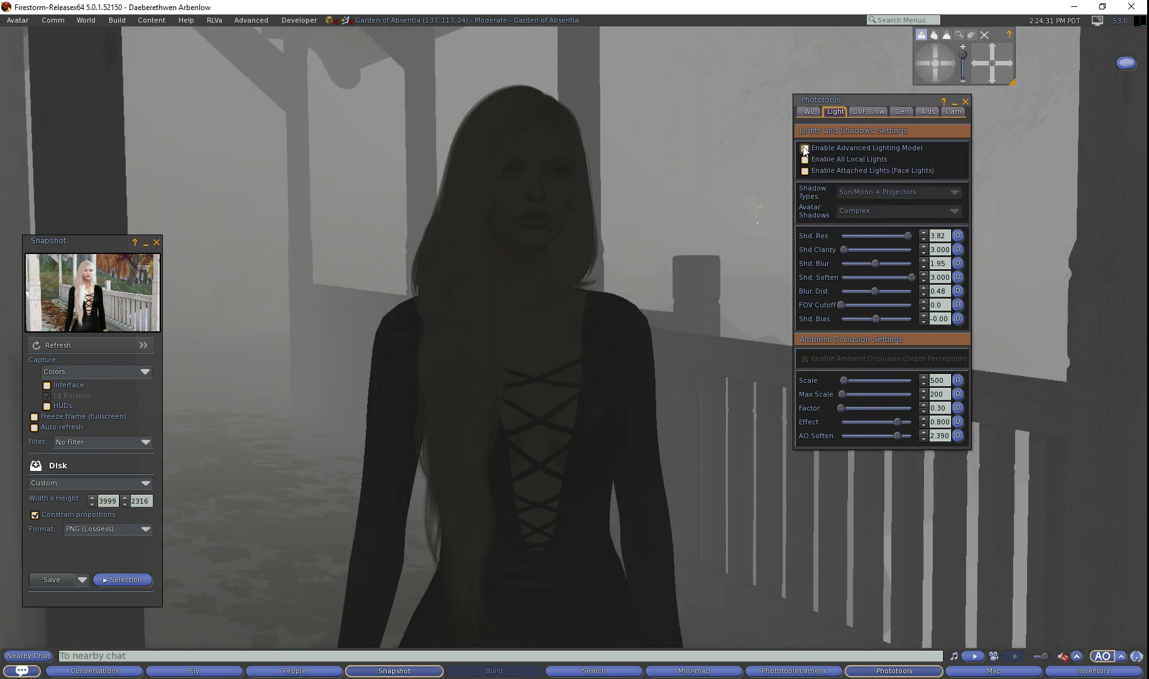
pyautogui.click(807, 110)
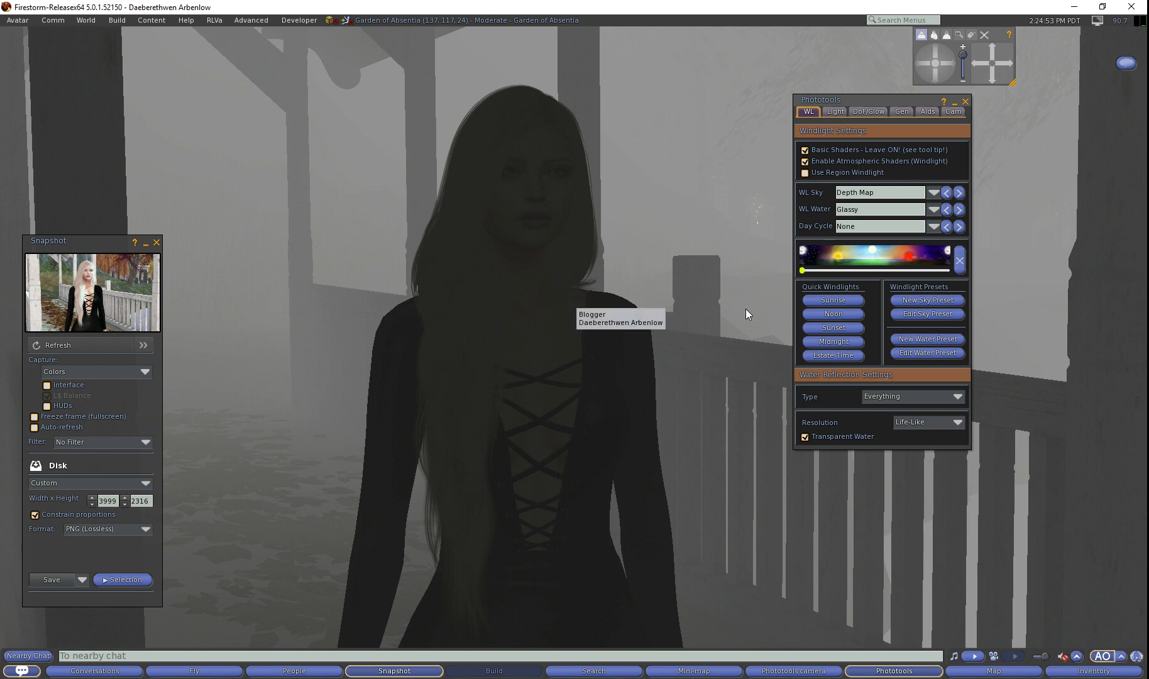
# Raise the Depth Map sky's DistMult haze and refresh the snapshot preview to the foggier scene
pyautogui.click(912, 318)
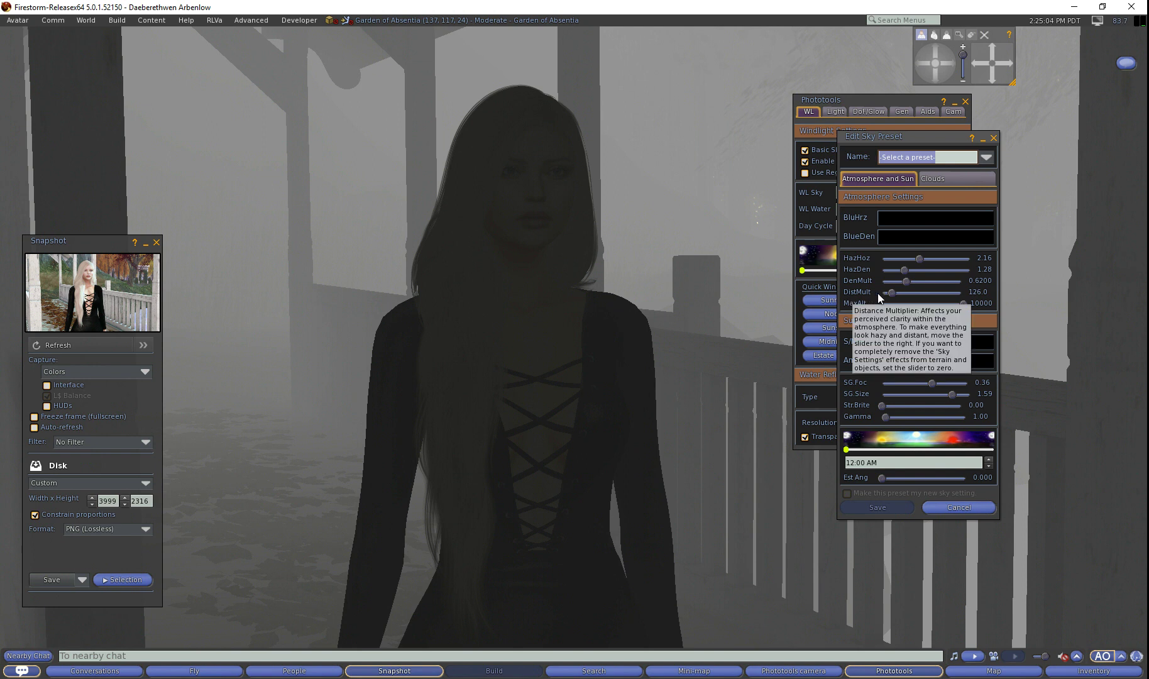
pyautogui.moveTo(889, 294)
pyautogui.mouseDown()
pyautogui.moveTo(905, 293)
pyautogui.moveTo(894, 293)
pyautogui.mouseUp()
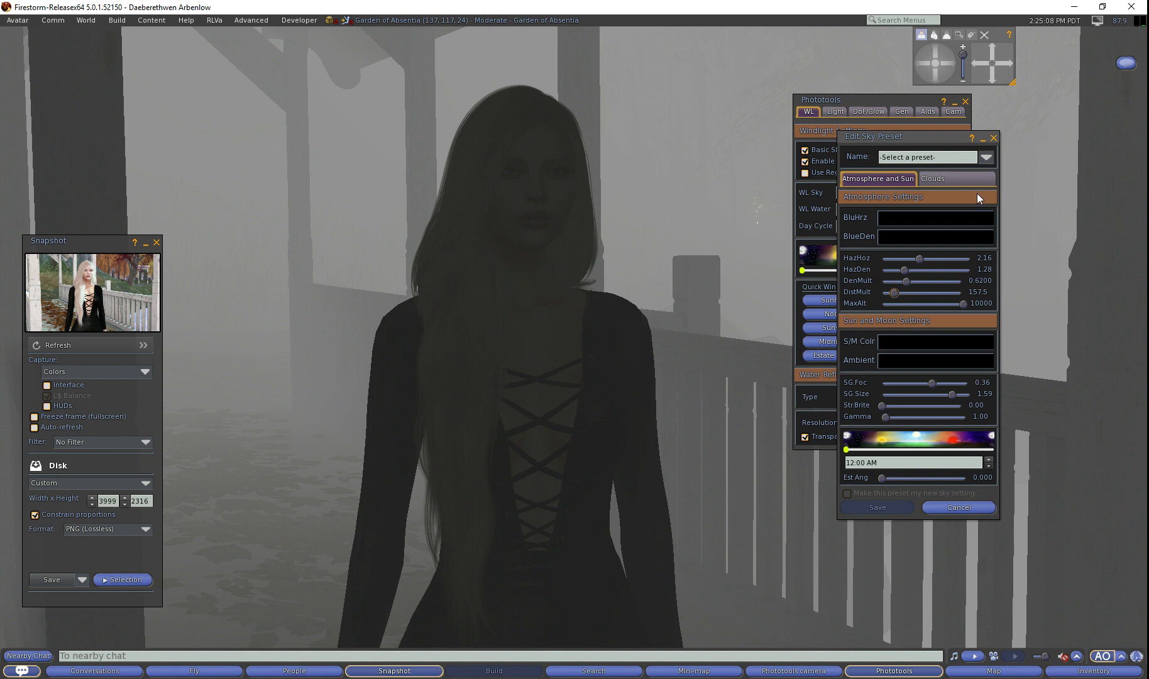
pyautogui.click(993, 137)
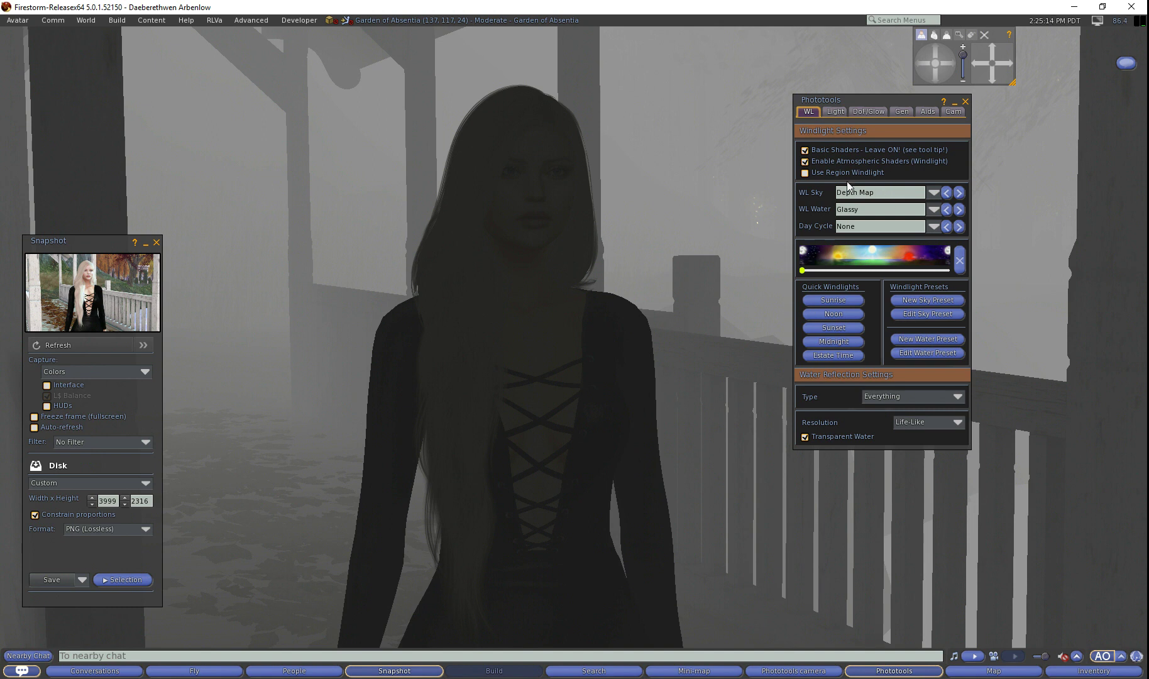
pyautogui.click(64, 345)
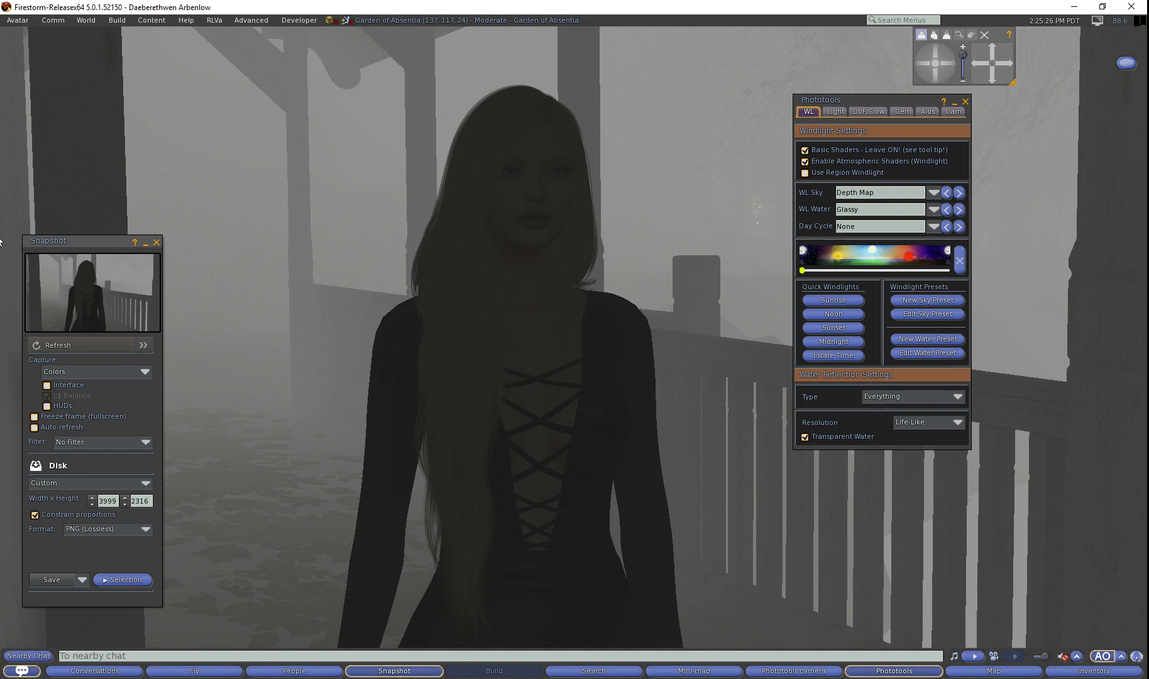
pyautogui.hotkey('alt', 'Tab')
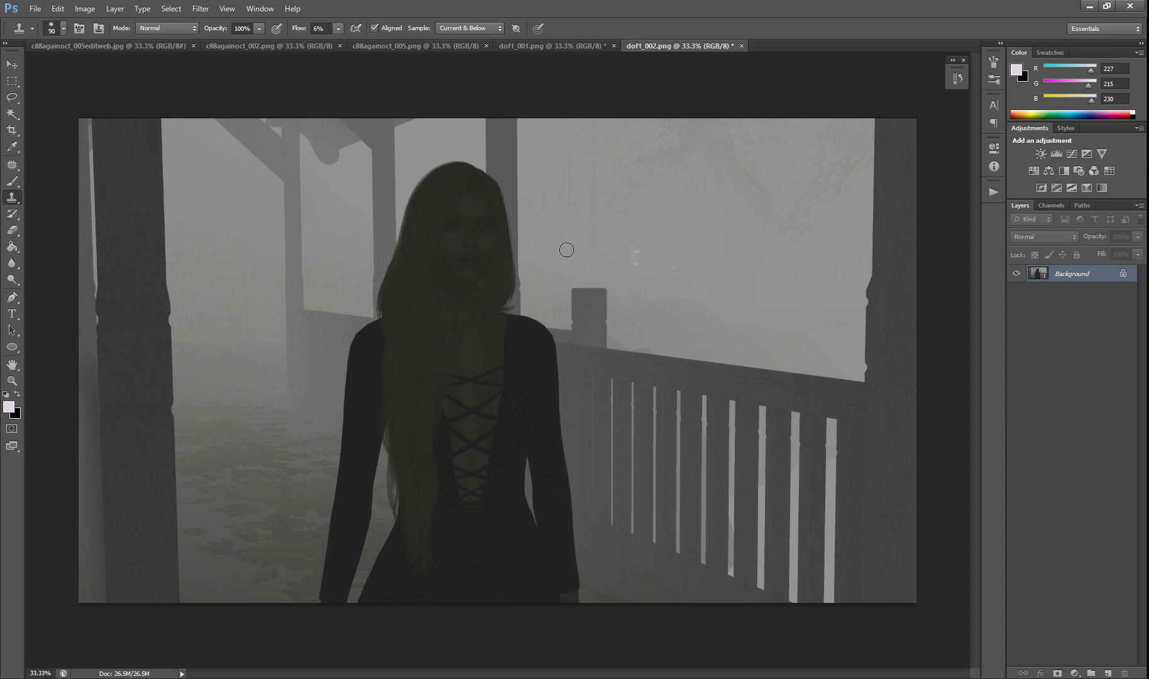
pyautogui.click(562, 46)
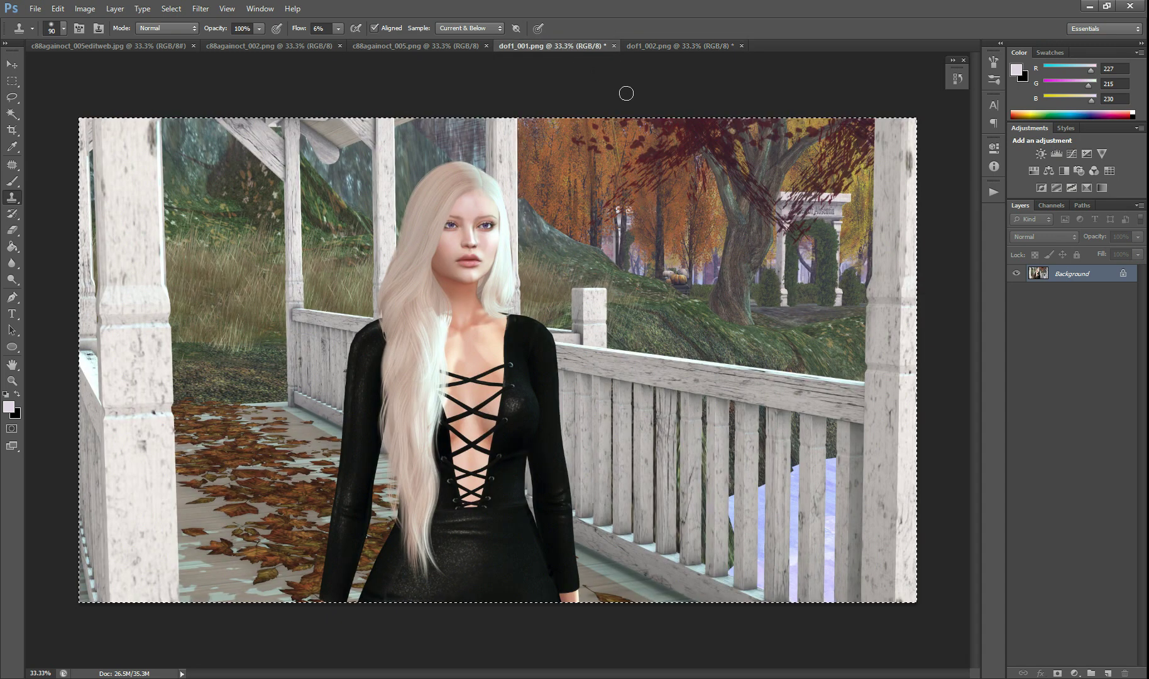
pyautogui.click(666, 44)
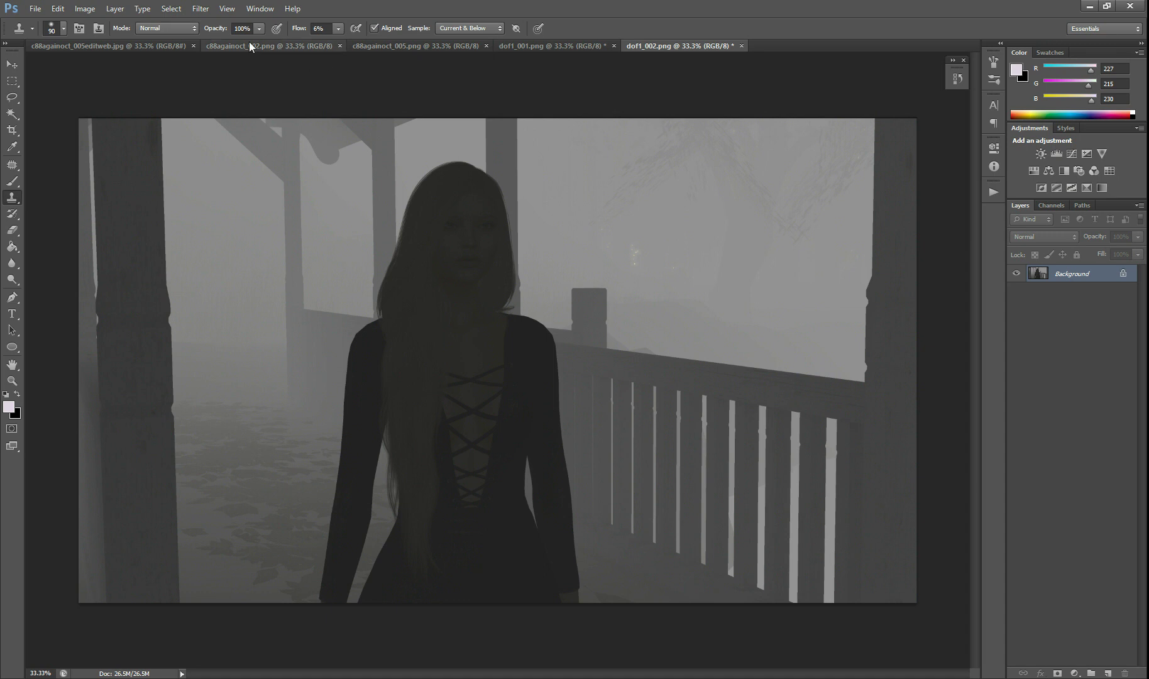
# Desaturate dof1_002.png and set its Hue/Saturation saturation to -100
pyautogui.click(88, 8)
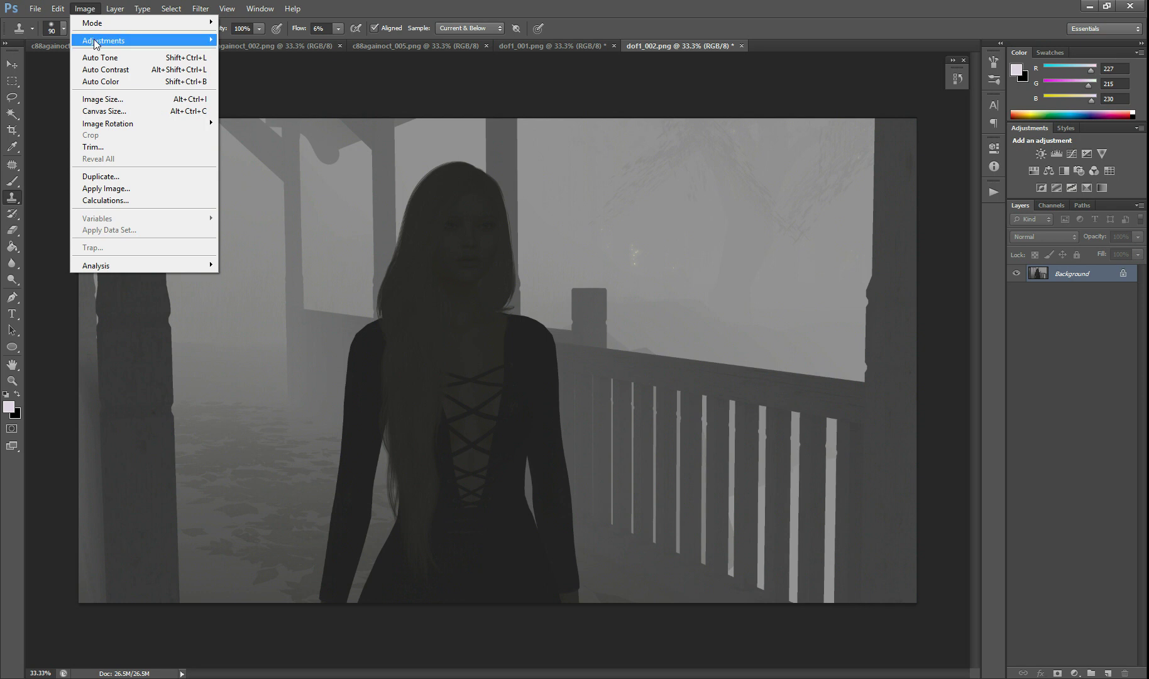
pyautogui.moveTo(96, 43)
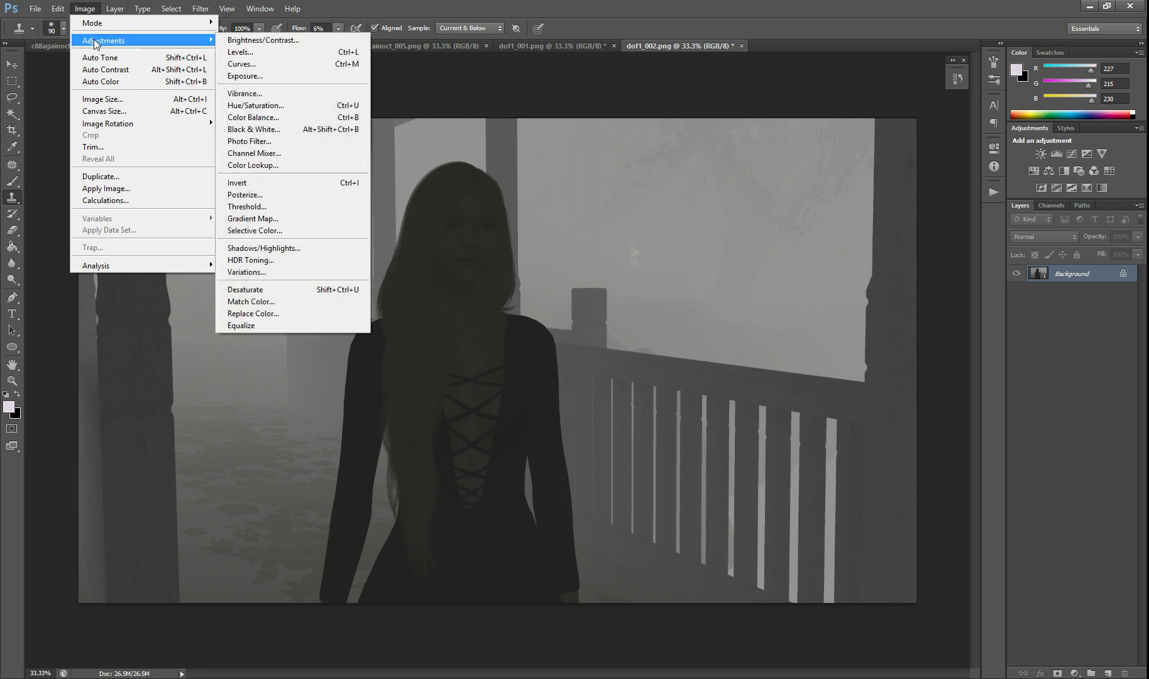
pyautogui.click(313, 287)
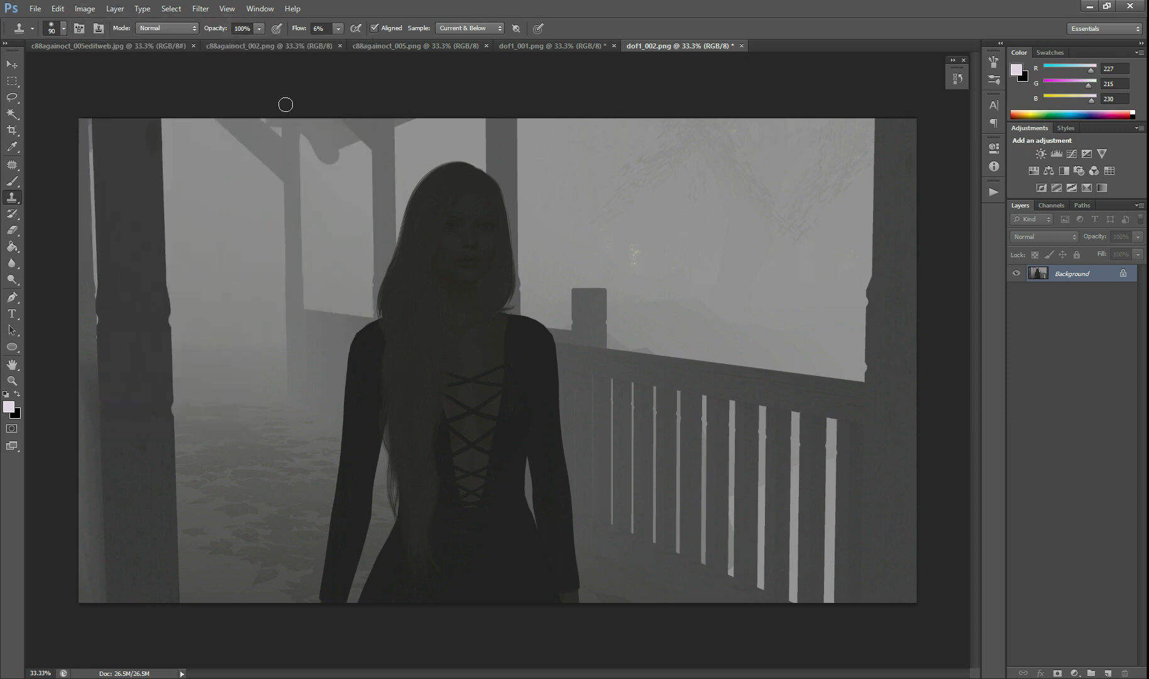
pyautogui.hotkey('ctrl', 'u')
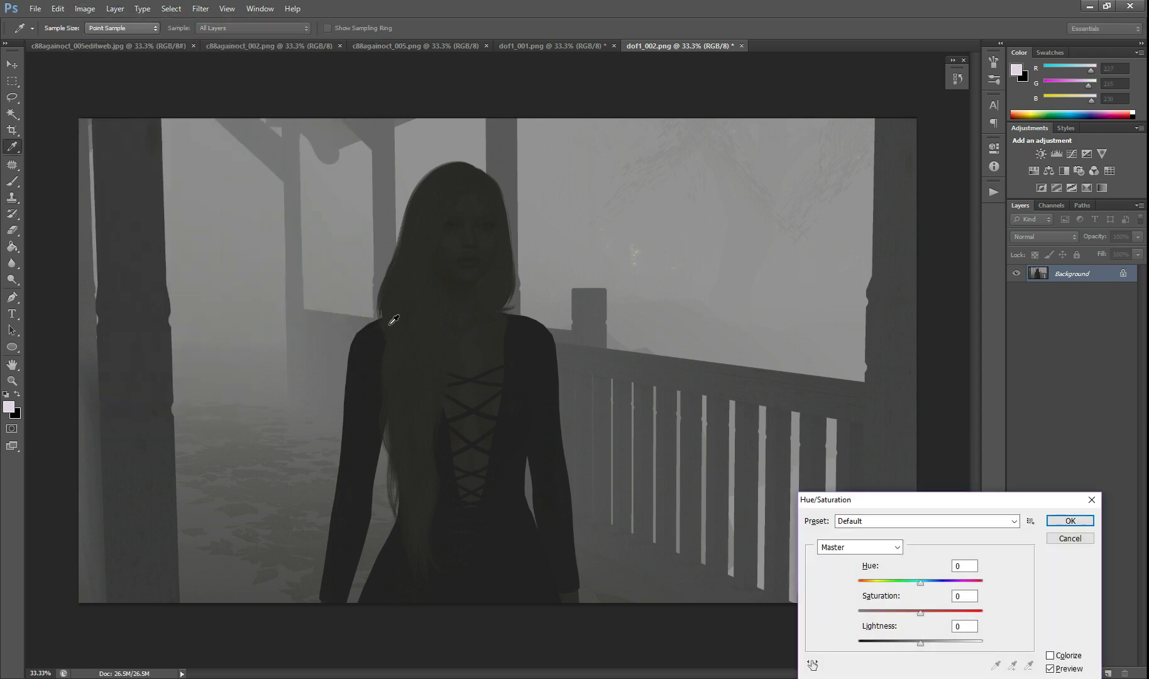
pyautogui.moveTo(929, 611); pyautogui.dragTo(859, 610)
pyautogui.click(1071, 521)
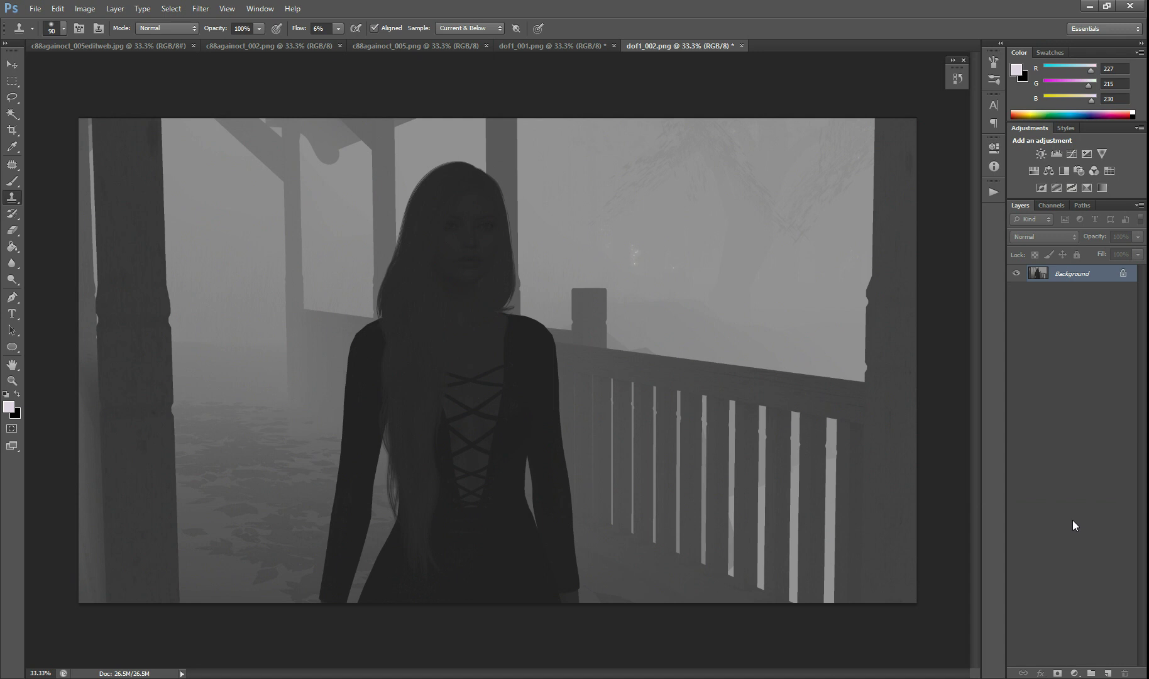
# Set the depth map's Levels input values to 39, 1.00 and 140
pyautogui.hotkey('ctrl', 'l')
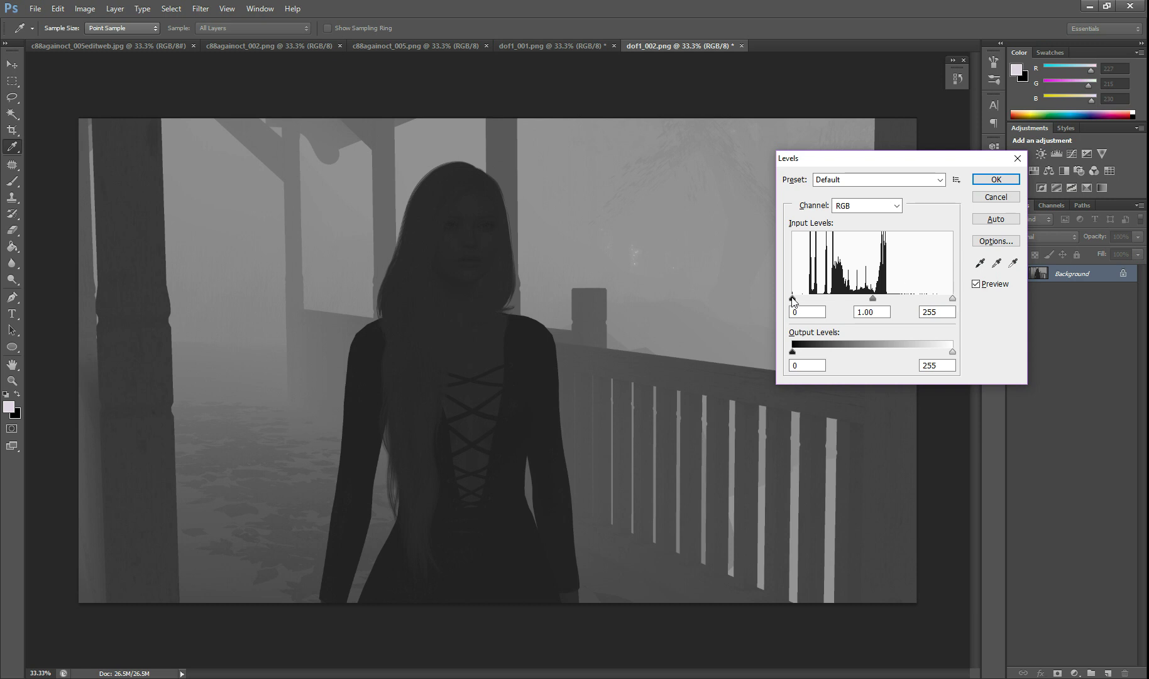
pyautogui.moveTo(793, 300); pyautogui.dragTo(816, 300)
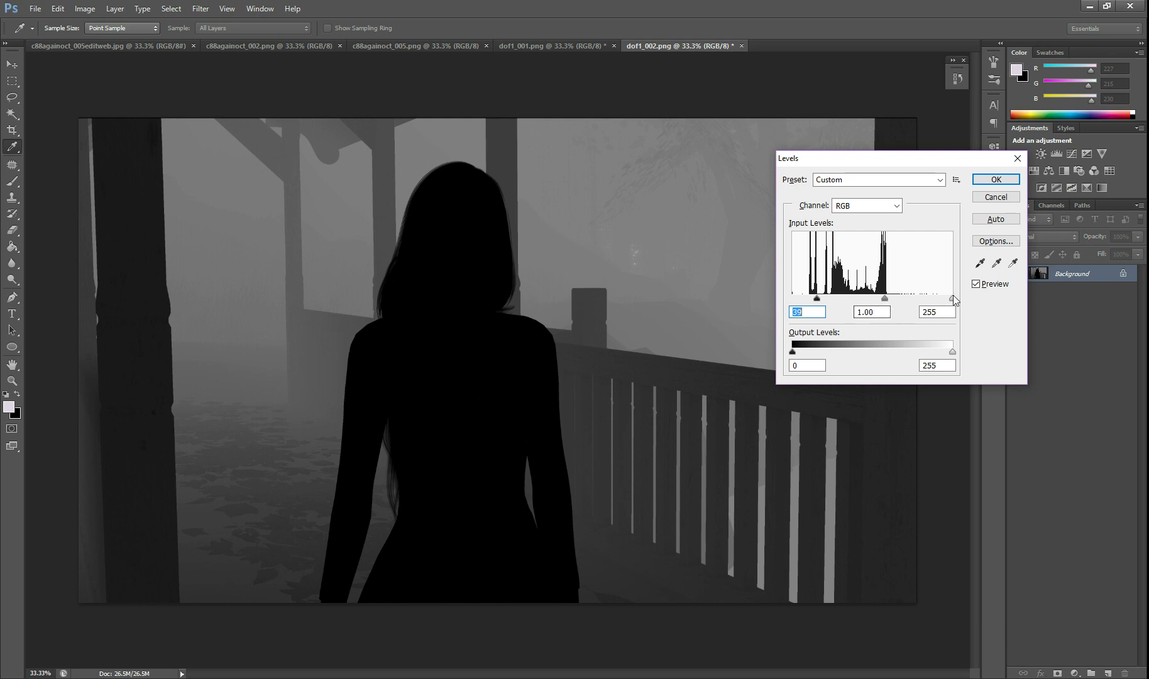
pyautogui.moveTo(952, 298); pyautogui.dragTo(881, 319)
pyautogui.press('Tab')
pyautogui.press('Tab')
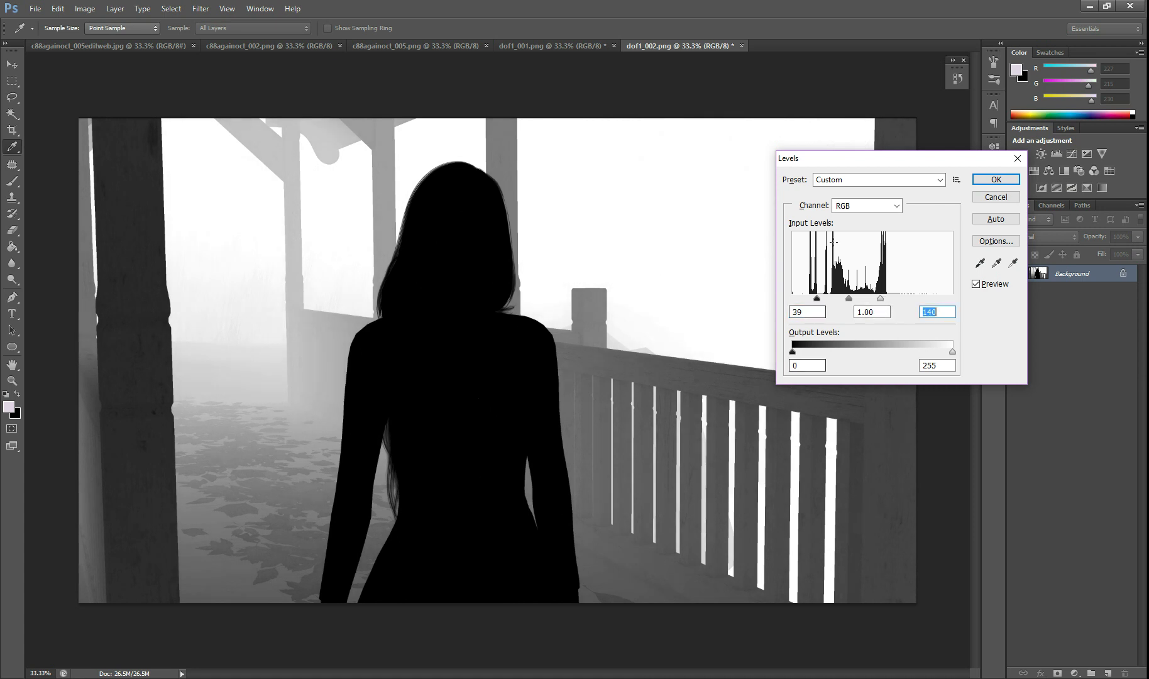
pyautogui.moveTo(843, 162); pyautogui.dragTo(901, 149)
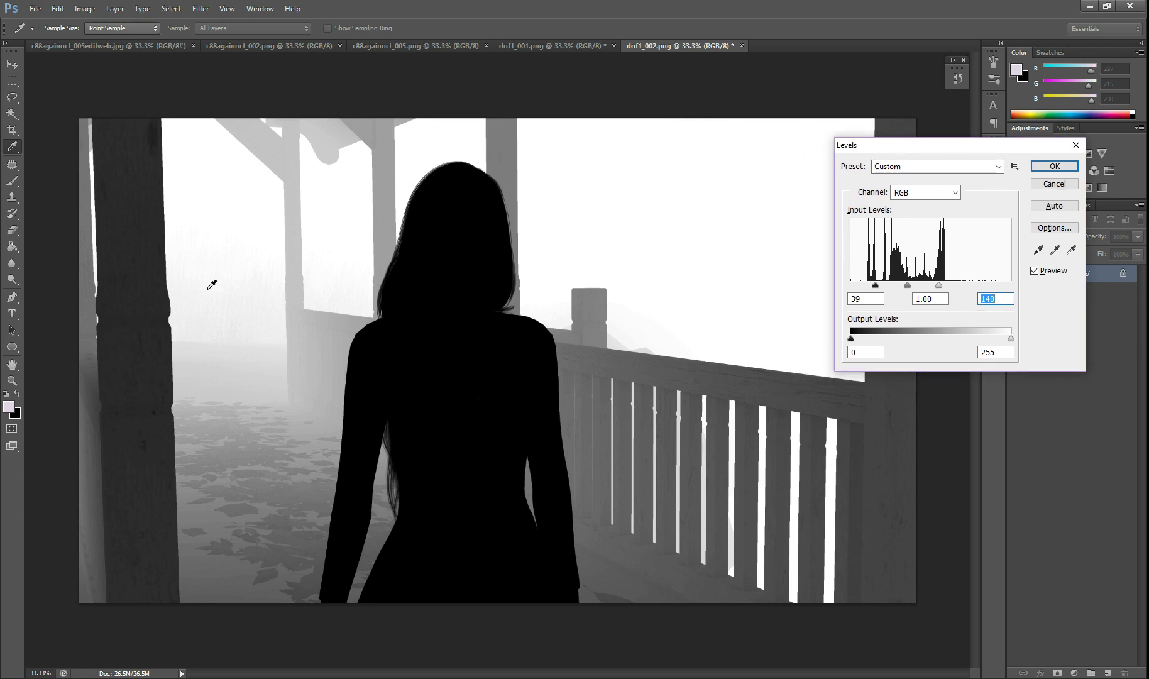